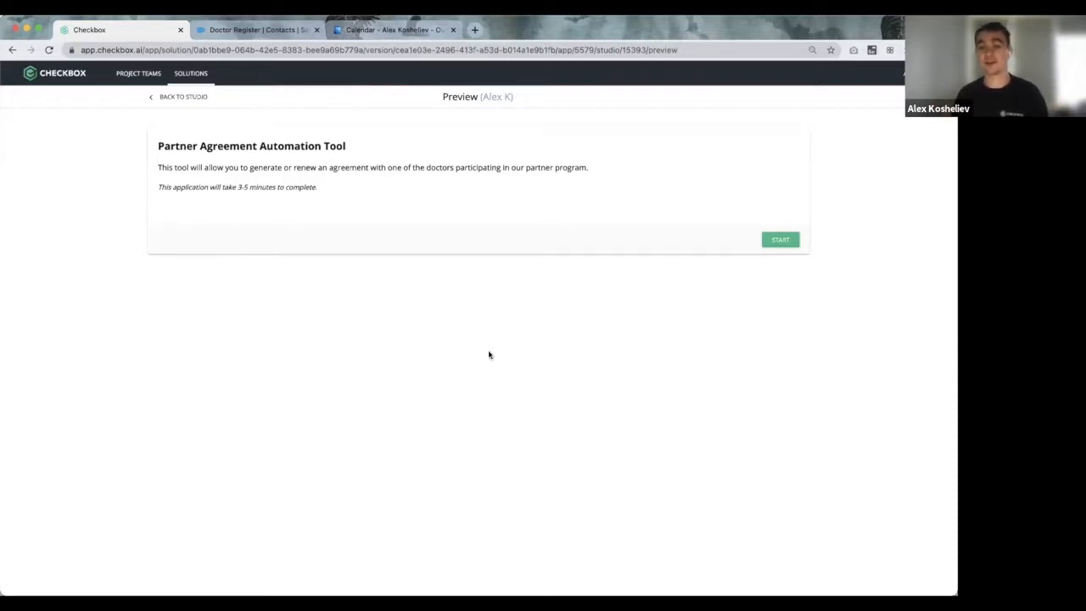
Step: Switch to the Salesforce Doctor Register contacts list tab
{"action": "left_click", "coordinate": [250, 31]}
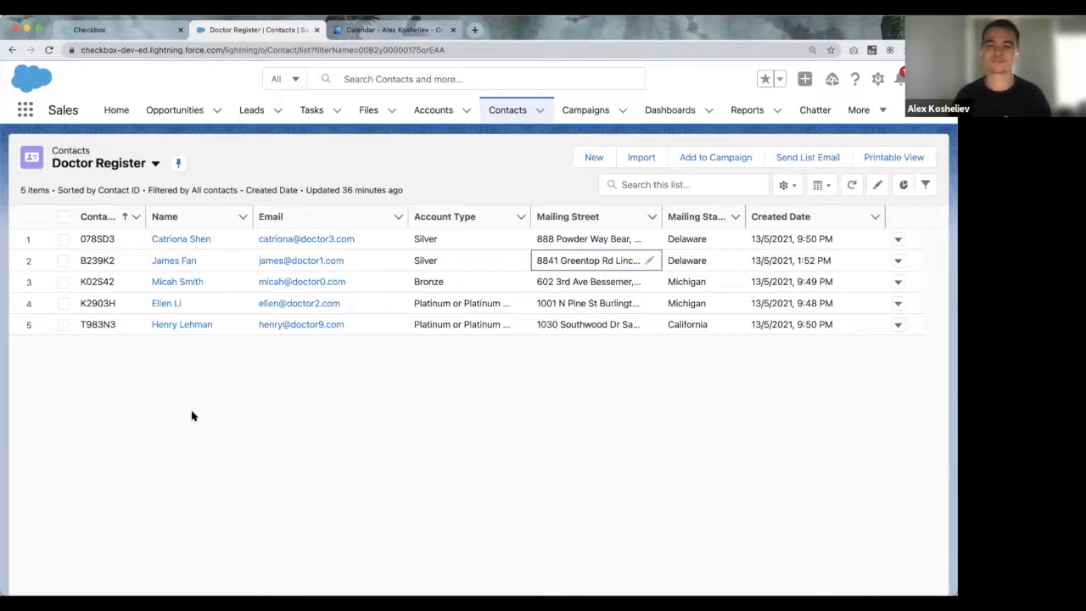
Step: Go back to the Checkbox tab showing the Partner Agreement Automation Tool preview
{"action": "left_click", "coordinate": [97, 34]}
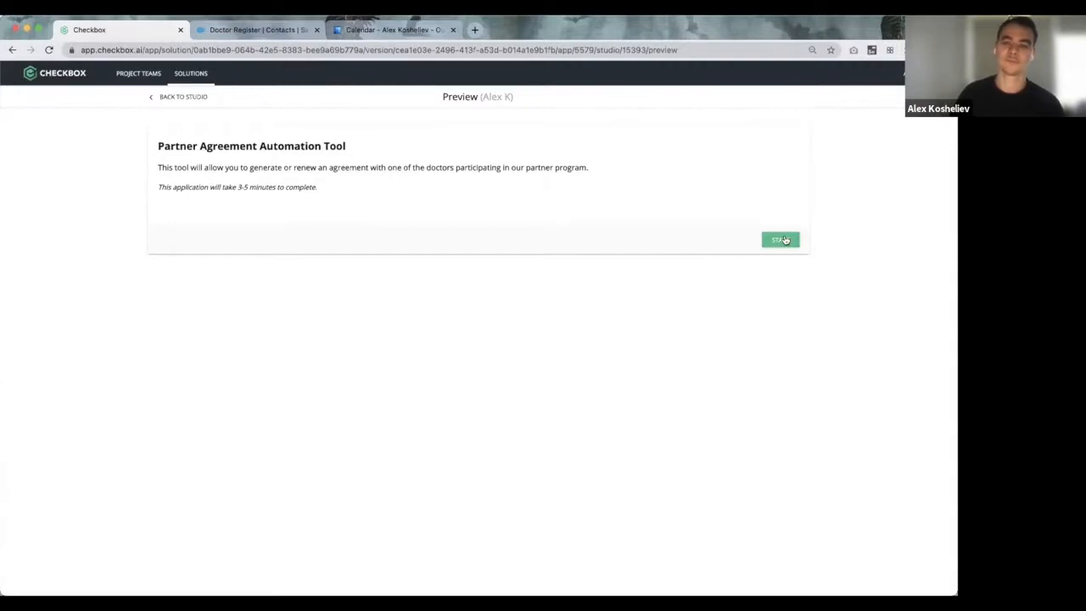
Step: Start the tool, enter company 'Dolittle Doctors Pty Ltd' and the doctor's name, then continue
{"action": "left_click", "coordinate": [785, 240]}
{"action": "left_click", "coordinate": [242, 200]}
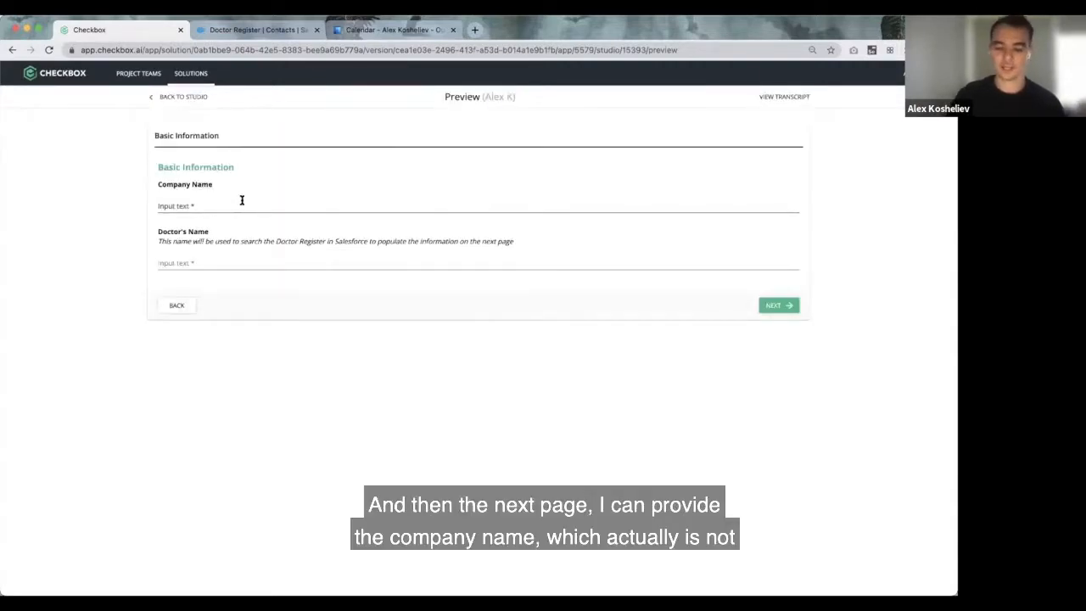
{"action": "type", "text": "Dolittle D"}
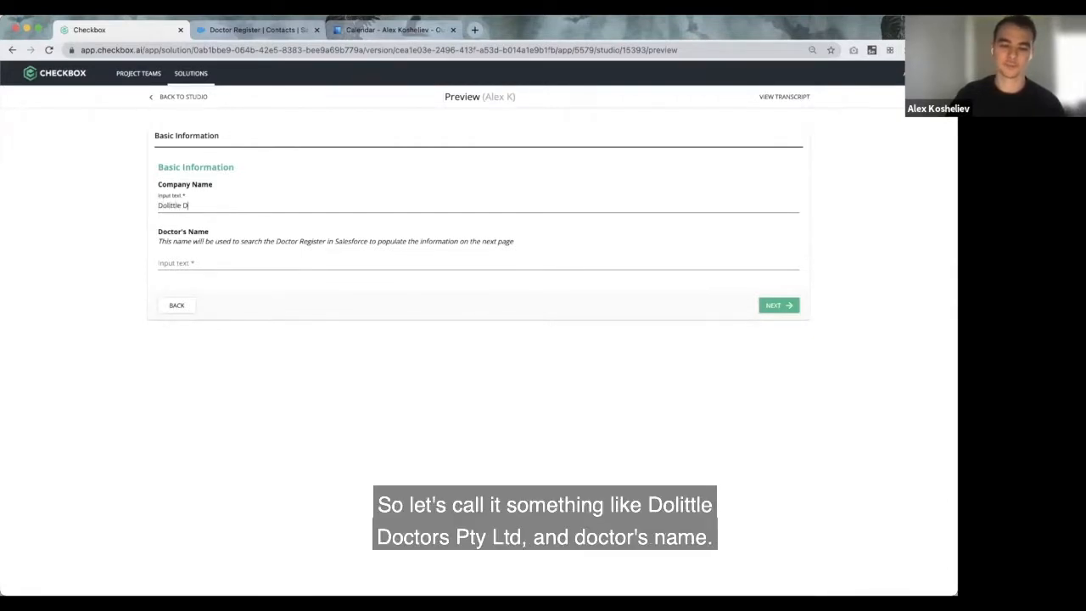
{"action": "type", "text": "octors Pty Ltd"}
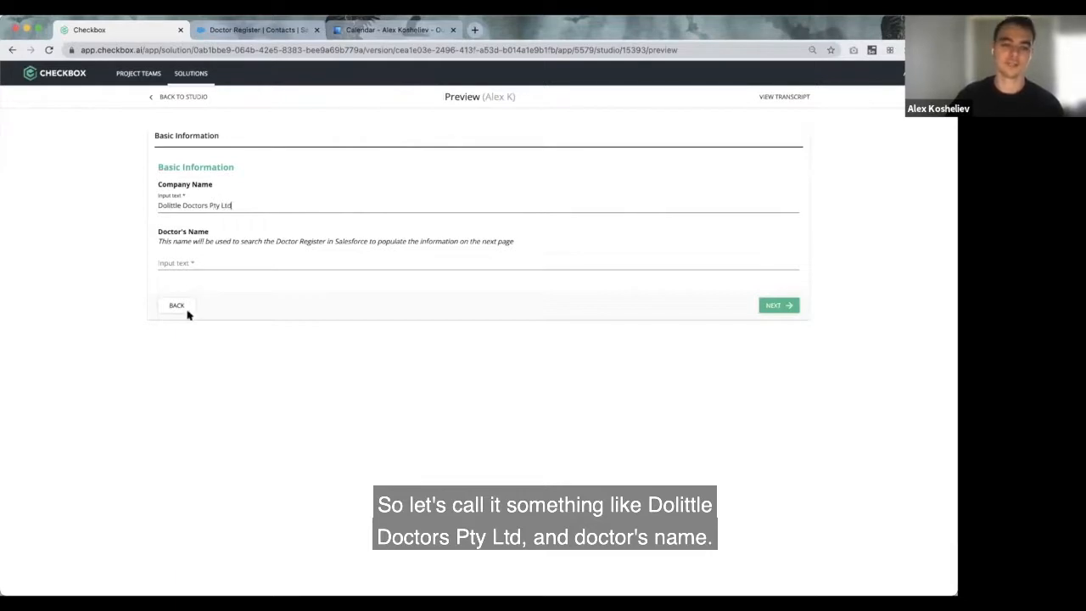
{"action": "left_click", "coordinate": [185, 259]}
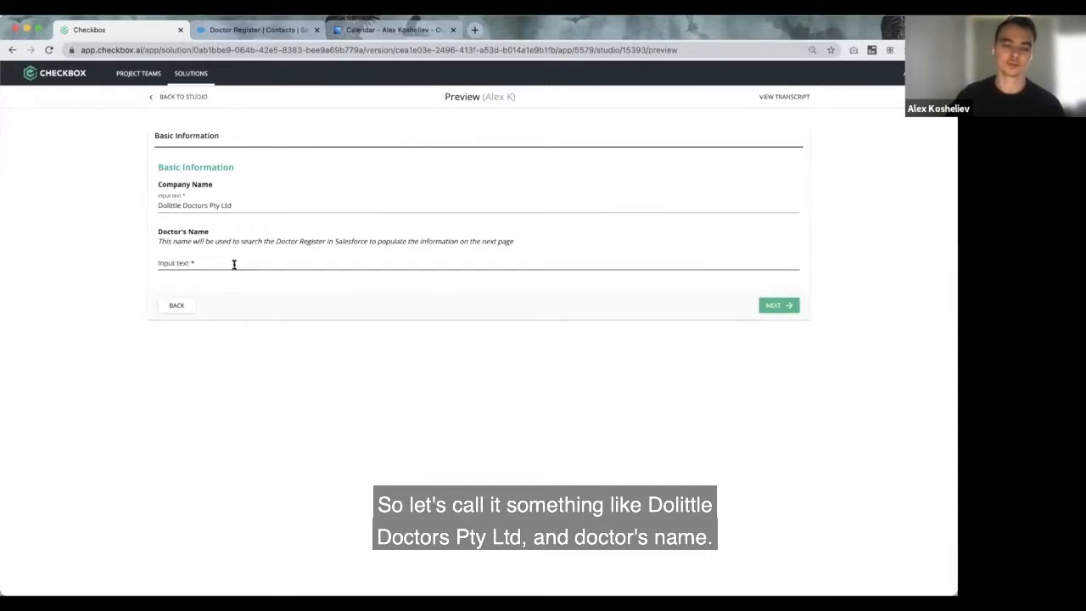
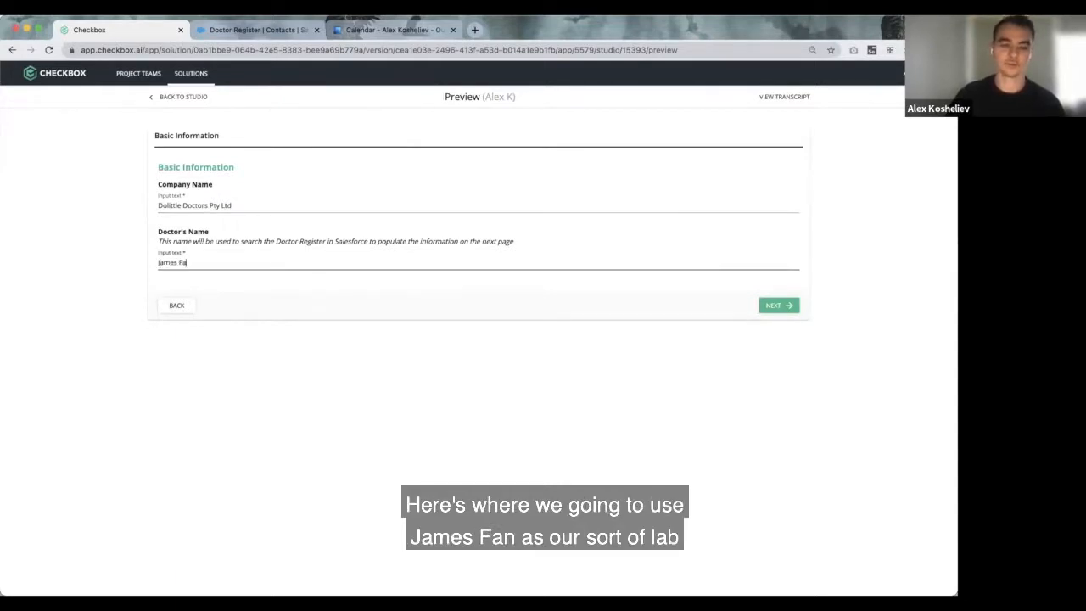
{"action": "left_click", "coordinate": [445, 374]}
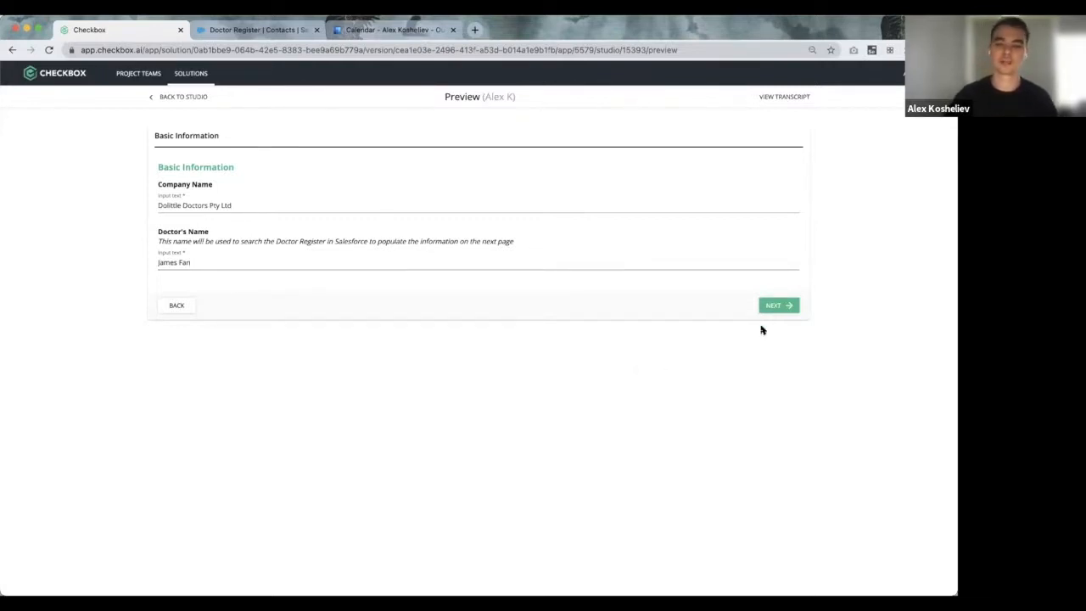
{"action": "left_click", "coordinate": [779, 306]}
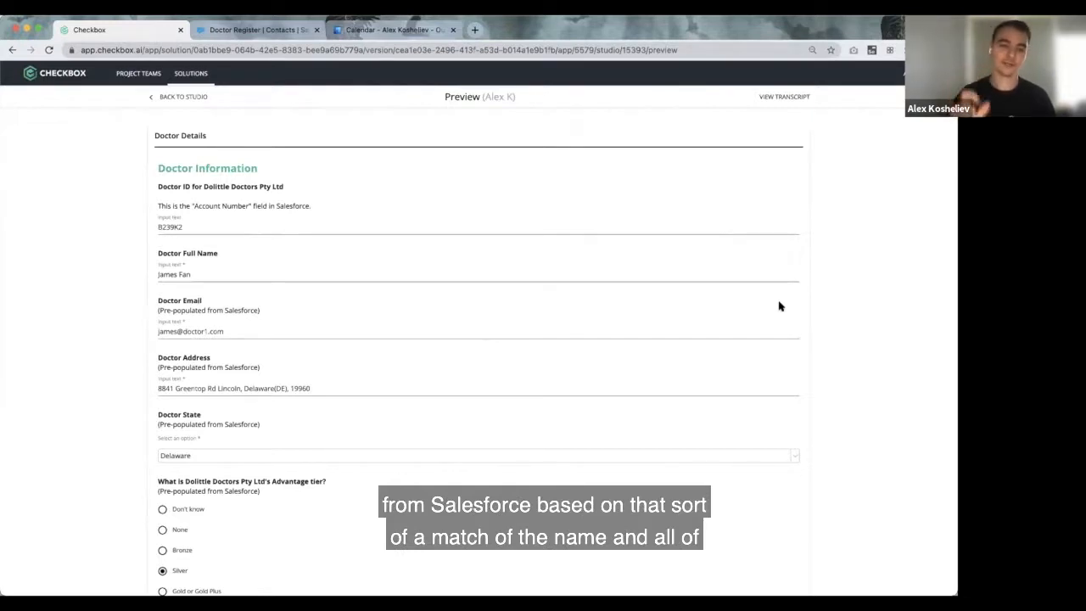
Step: Review the Salesforce-prefilled Doctor Details page, then return to the Doctor Register tab
{"action": "scroll", "coordinate": [204, 254], "scroll_direction": "down", "scroll_amount": 1}
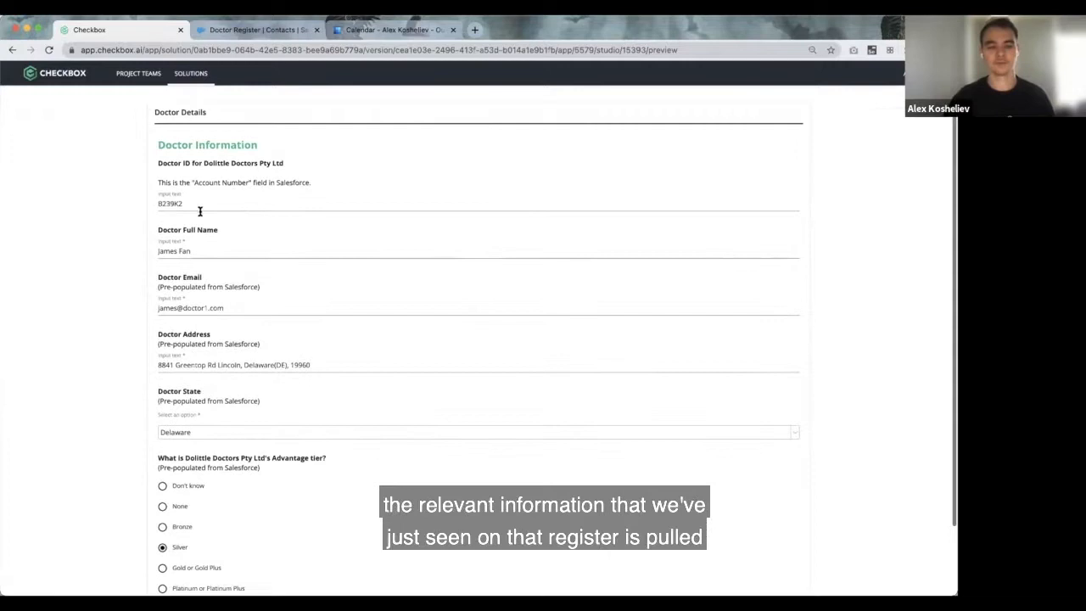
{"action": "scroll", "coordinate": [206, 380], "scroll_direction": "down", "scroll_amount": 1}
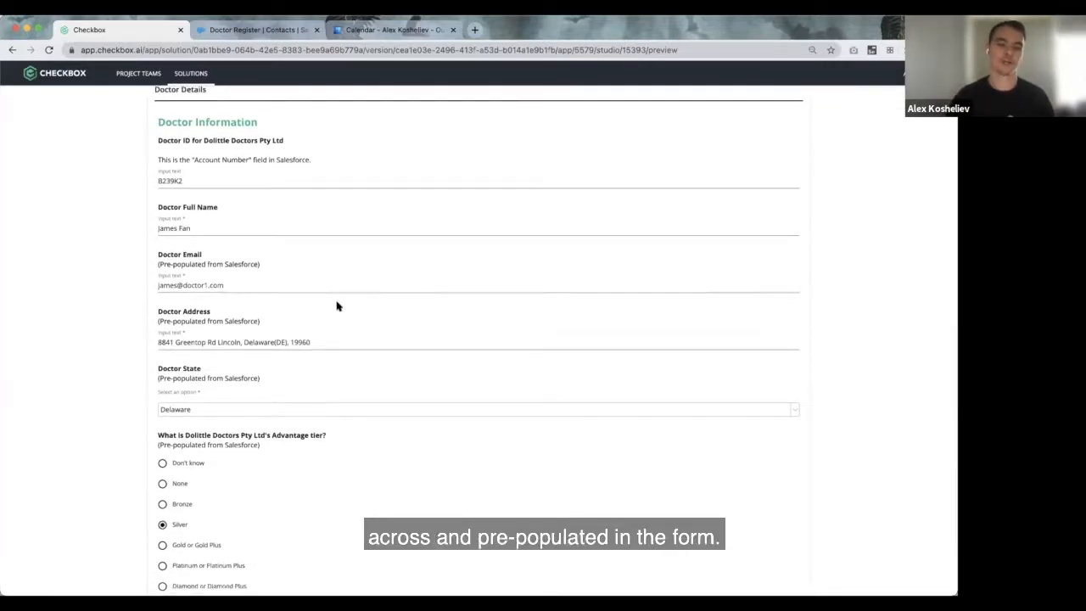
{"action": "scroll", "coordinate": [337, 305], "scroll_direction": "up", "scroll_amount": 1}
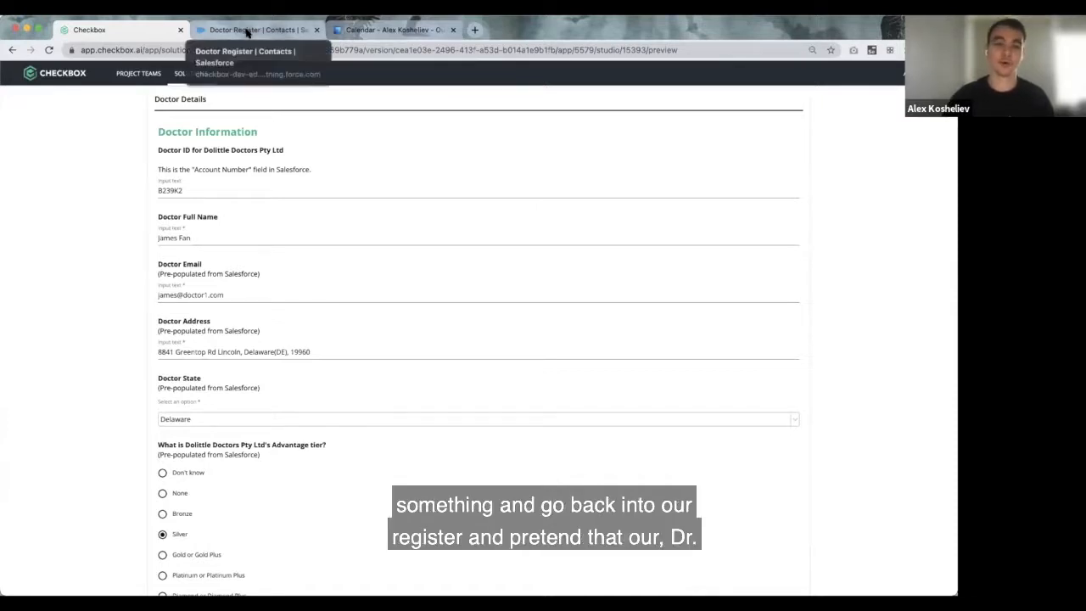
{"action": "left_click", "coordinate": [247, 31]}
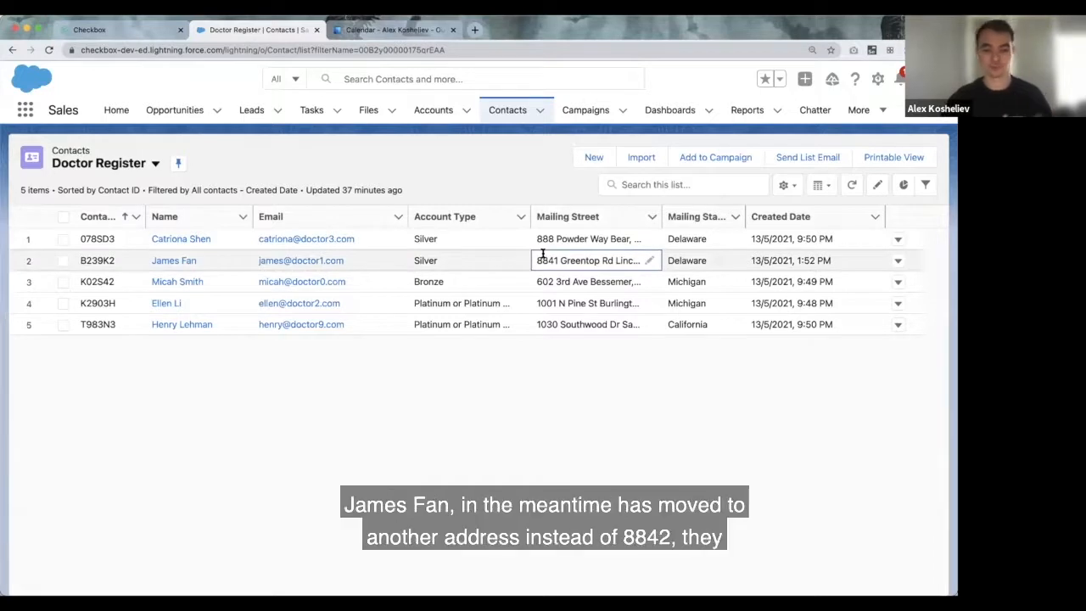
Step: Replace the street number in the doctor's mailing street, save it, and reload the Checkbox preview
{"action": "left_click", "coordinate": [649, 260]}
{"action": "left_click", "coordinate": [565, 270]}
{"action": "key", "text": "BackSpace"}
{"action": "key", "text": "BackSpace"}
{"action": "key", "text": "BackSpace"}
{"action": "key", "text": "BackSpace"}
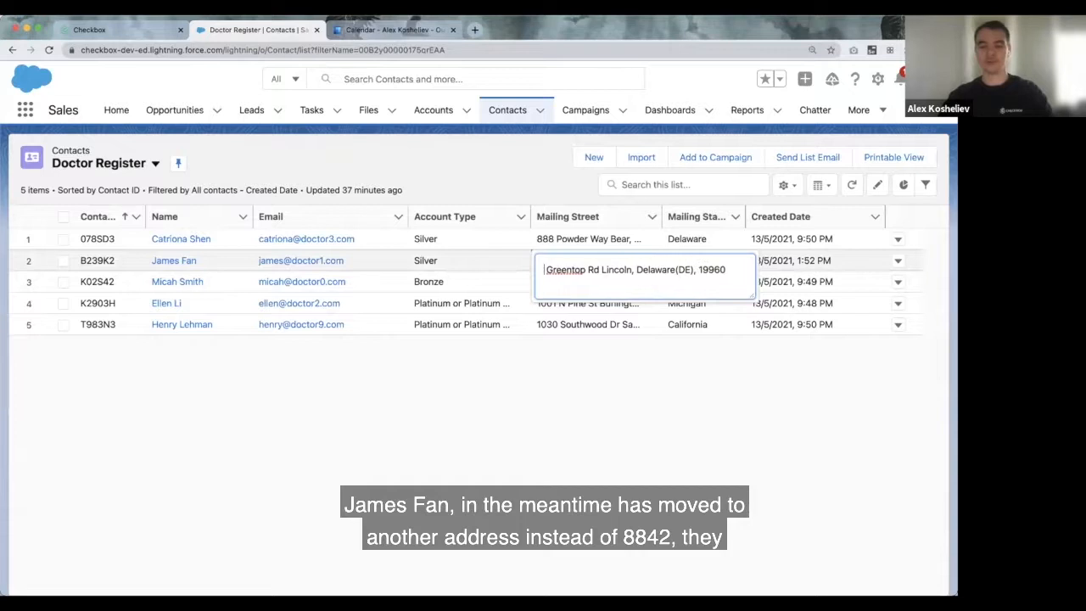
{"action": "type", "text": "1234"}
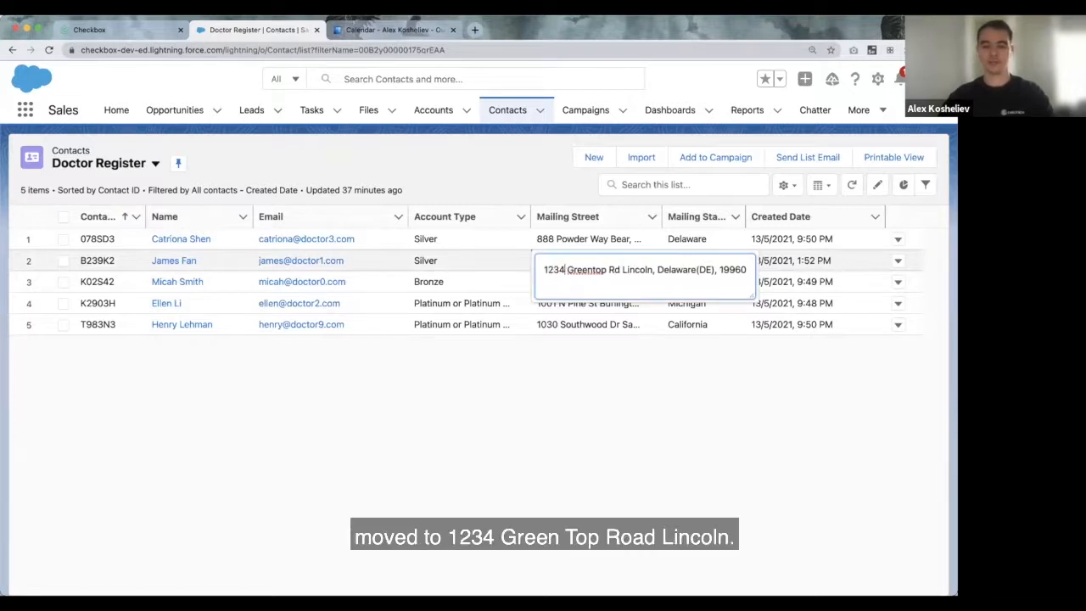
{"action": "left_click", "coordinate": [543, 419]}
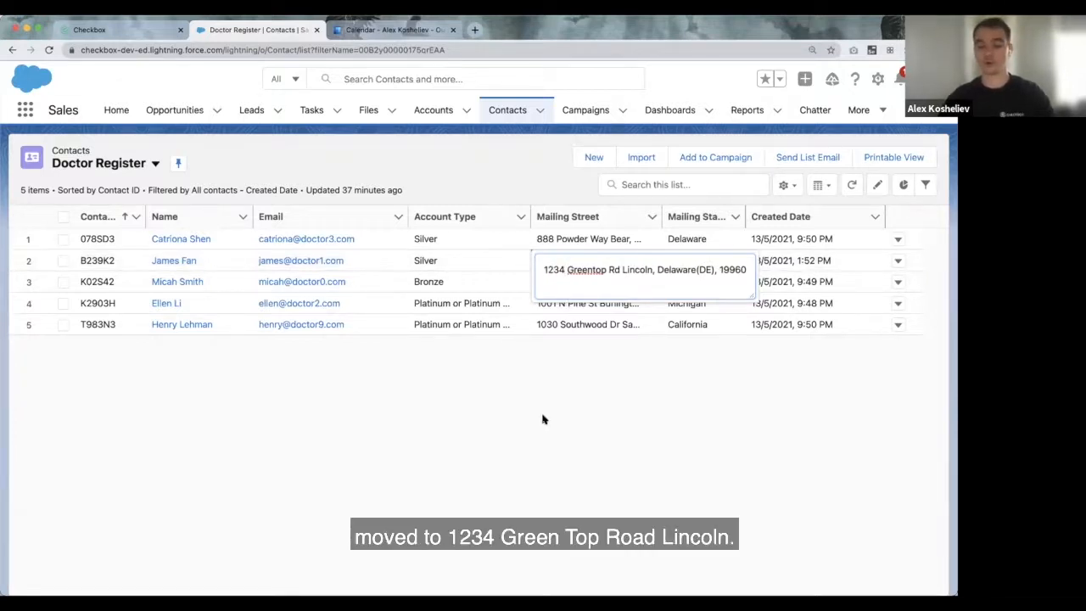
{"action": "left_click", "coordinate": [509, 578]}
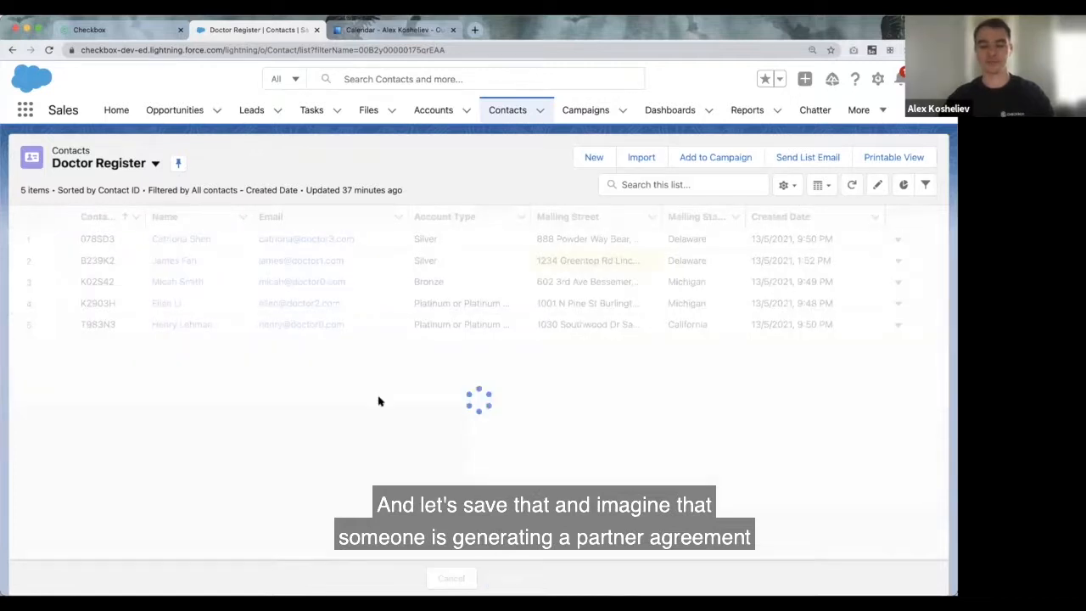
{"action": "left_click", "coordinate": [117, 30]}
{"action": "left_click", "coordinate": [49, 50]}
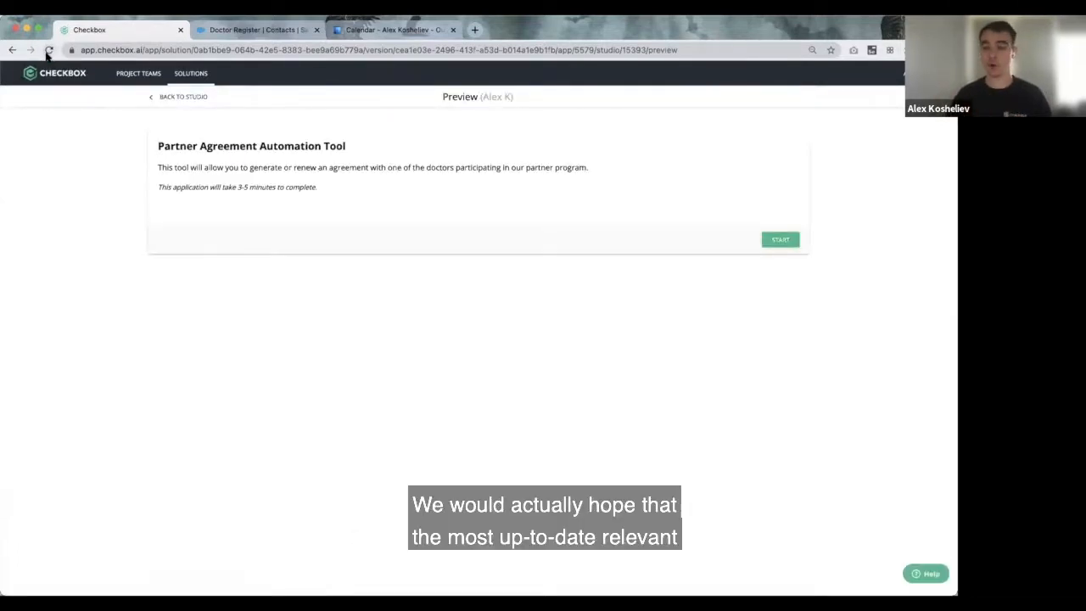
Step: Restart the tool and enter company 'Dolittle Doctors' and the doctor's name
{"action": "left_click", "coordinate": [775, 241]}
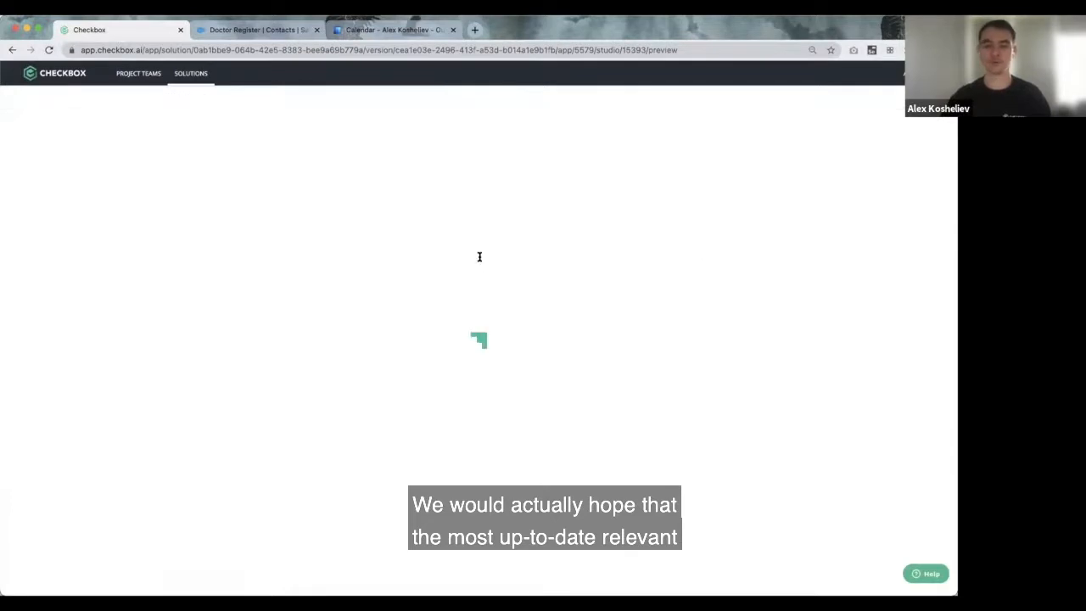
{"action": "left_click", "coordinate": [205, 206]}
{"action": "type", "text": "Dolittle"}
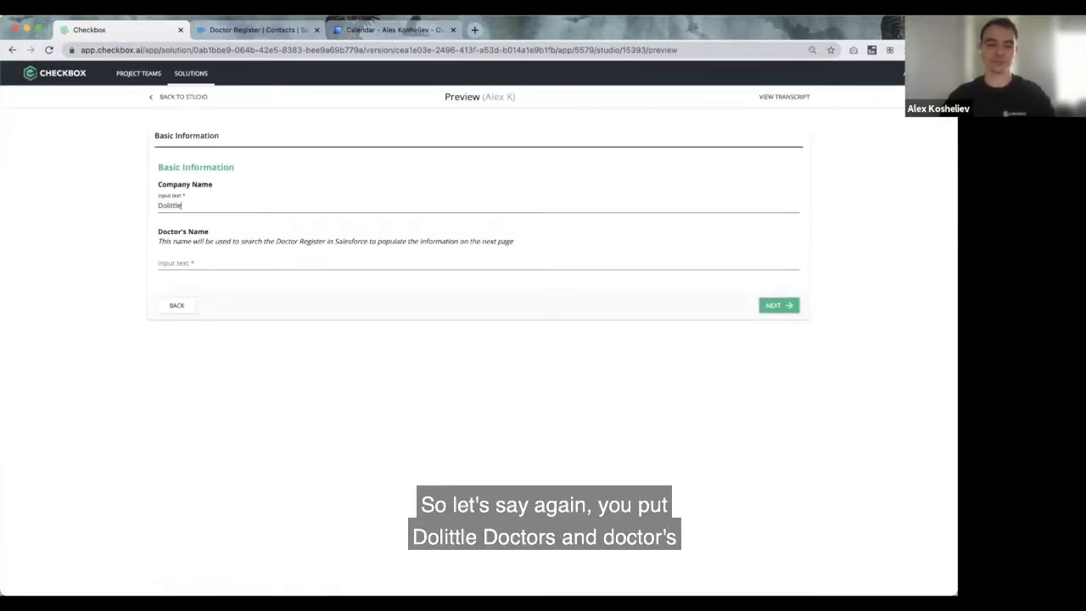
{"action": "type", "text": " Doctors"}
{"action": "left_click", "coordinate": [206, 262]}
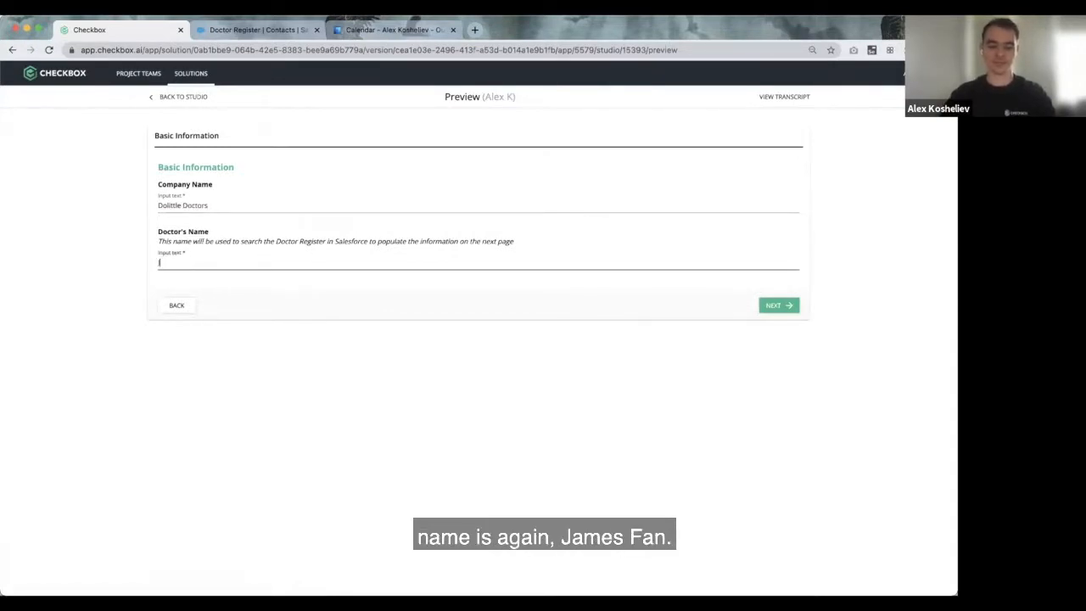
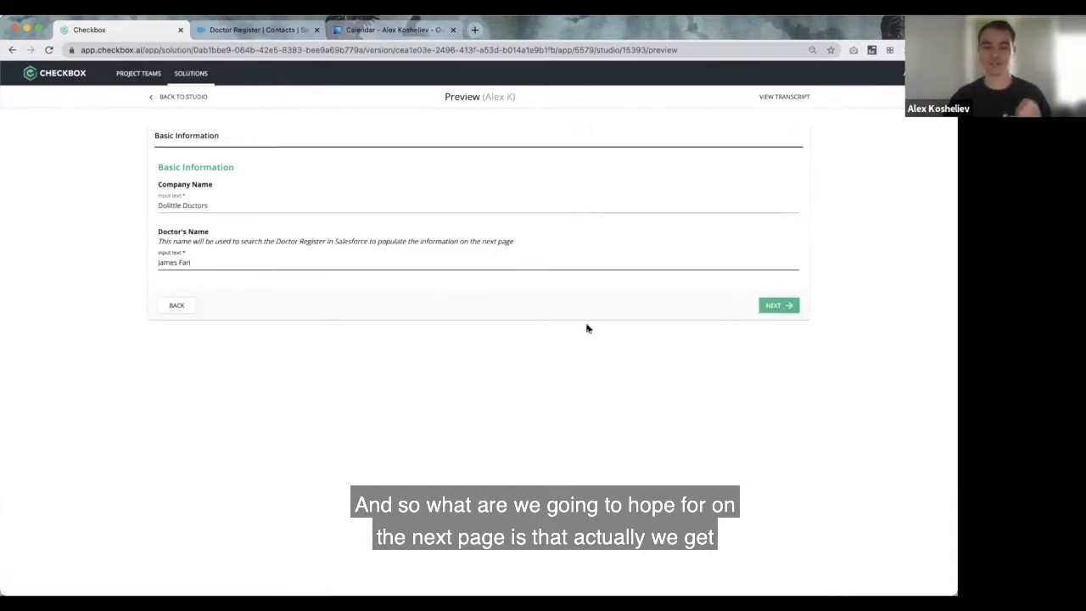
Step: Submit Basic Information to load Doctor Details with the updated Salesforce mailing address
{"action": "left_click", "coordinate": [777, 307]}
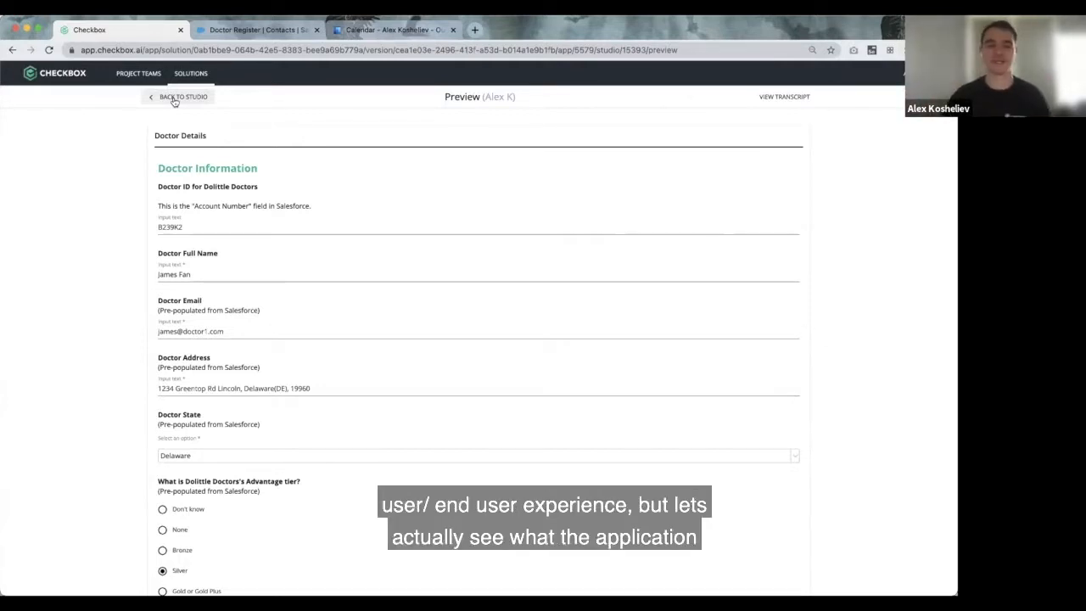
Step: Return to the studio and pan the canvas to show the whole workflow diagram
{"action": "left_click", "coordinate": [173, 98]}
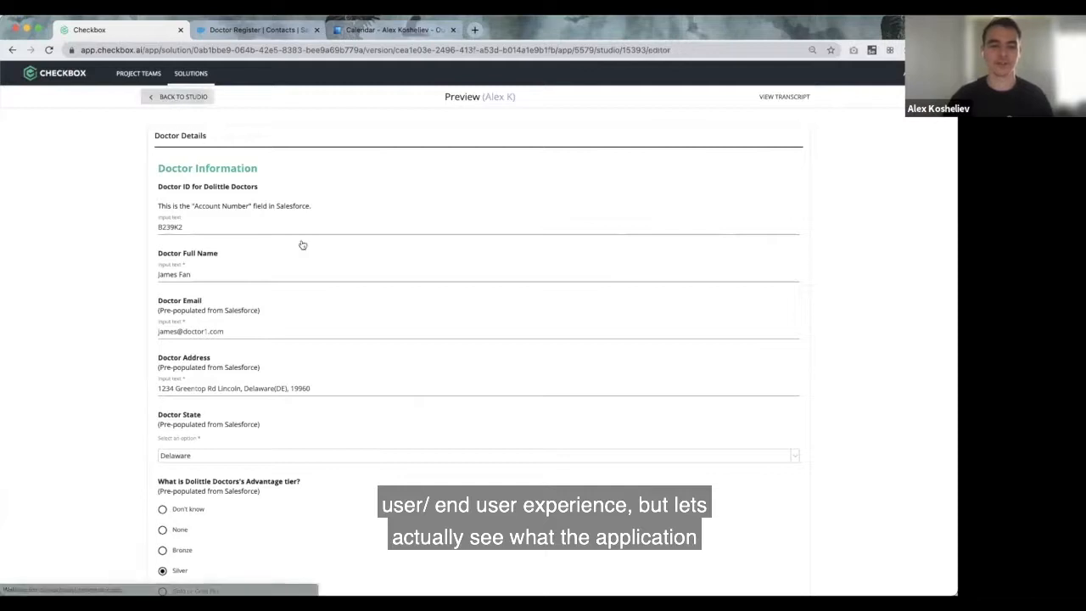
{"action": "left_click_drag", "start_coordinate": [575, 296], "coordinate": [350, 338]}
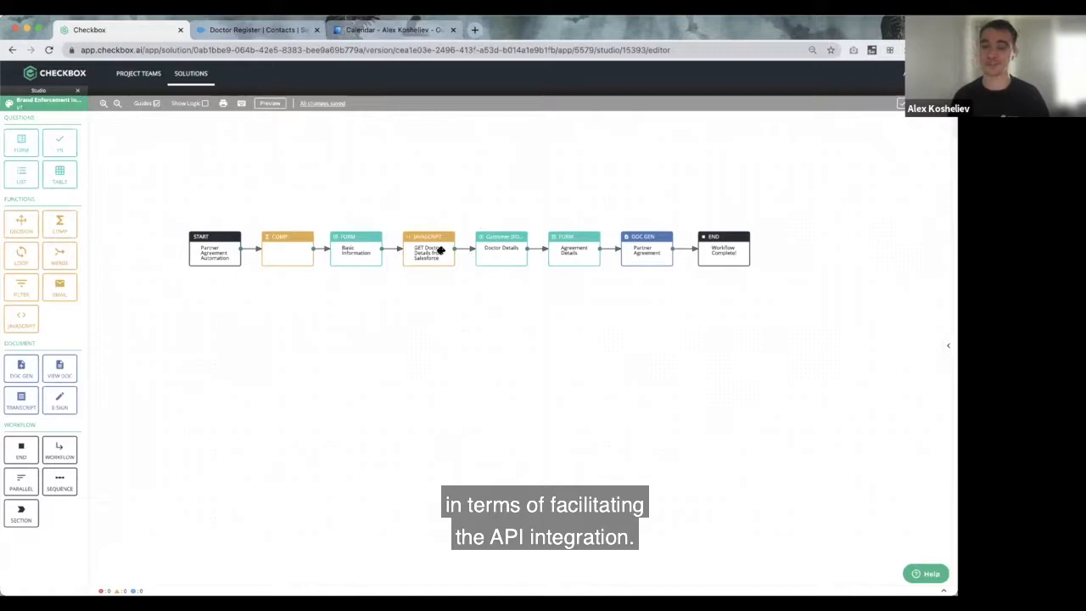
Step: Open the 'GET Doctor Details from Salesforce' JavaScript block's Property Editor
{"action": "left_click", "coordinate": [441, 250]}
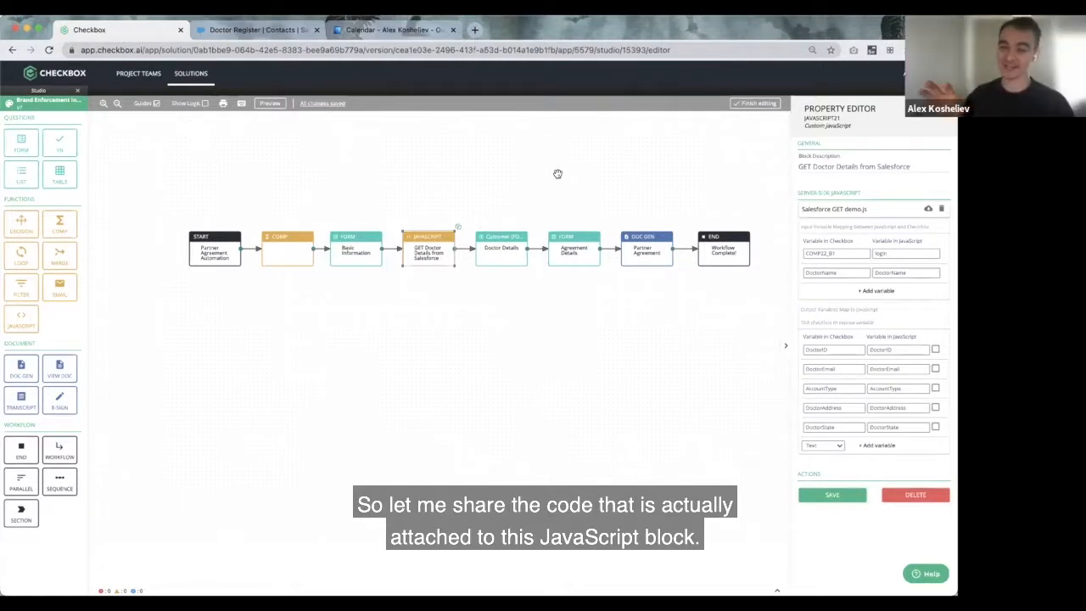
Step: In VS Code, scroll through Salesforce GET demo.js down to the DoctorDetails GET request
{"action": "key", "text": "super+Tab"}
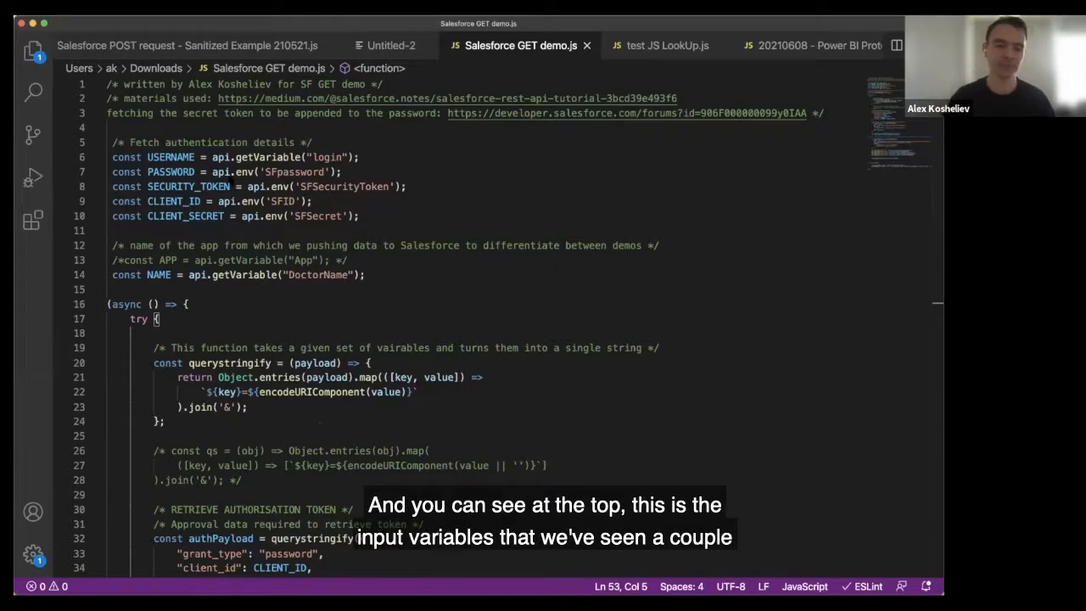
{"action": "scroll", "coordinate": [247, 188], "scroll_direction": "down", "scroll_amount": 1}
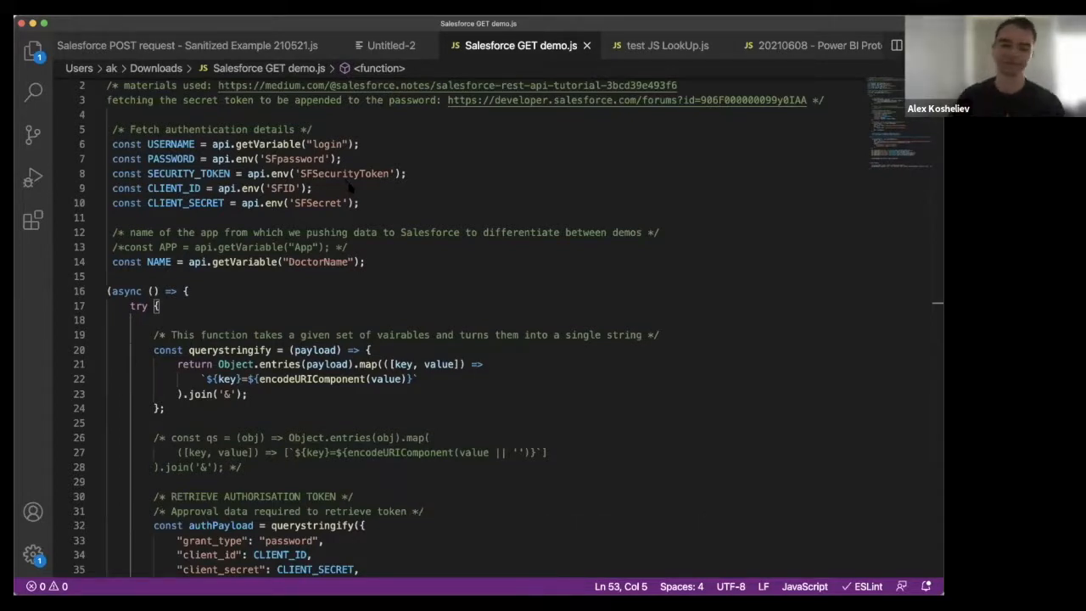
{"action": "scroll", "coordinate": [375, 248], "scroll_direction": "down", "scroll_amount": 3}
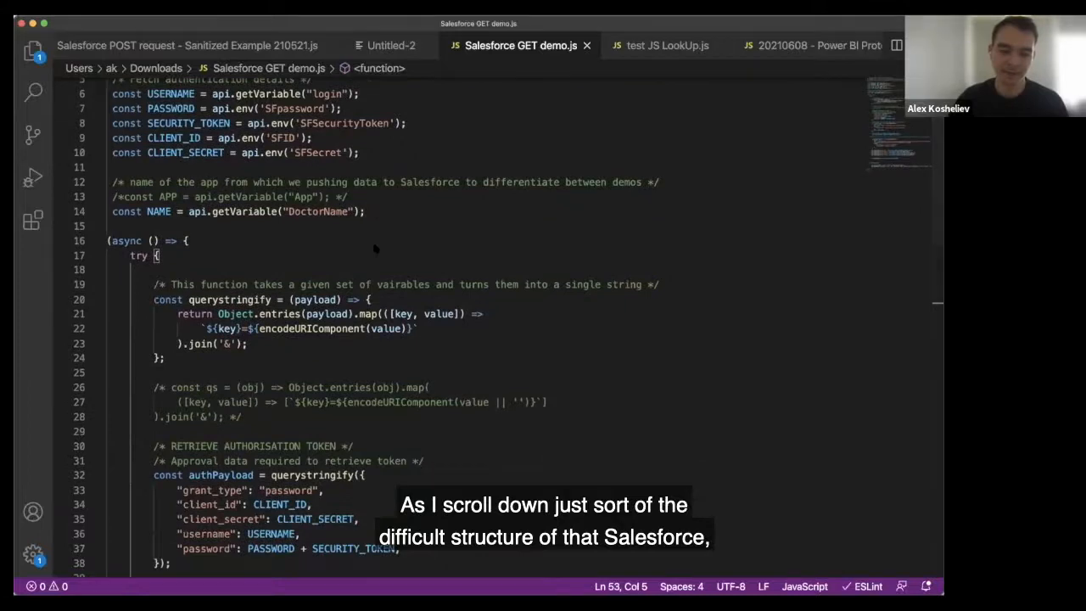
{"action": "scroll", "coordinate": [374, 248], "scroll_direction": "down", "scroll_amount": 5}
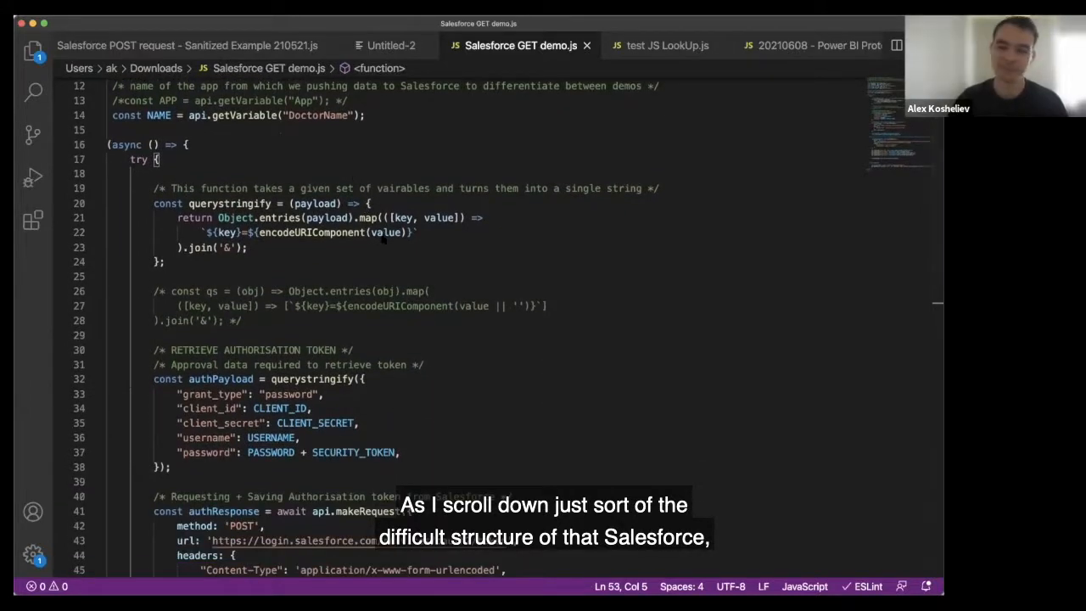
{"action": "scroll", "coordinate": [384, 239], "scroll_direction": "down", "scroll_amount": 8}
{"action": "scroll", "coordinate": [383, 239], "scroll_direction": "down", "scroll_amount": 5}
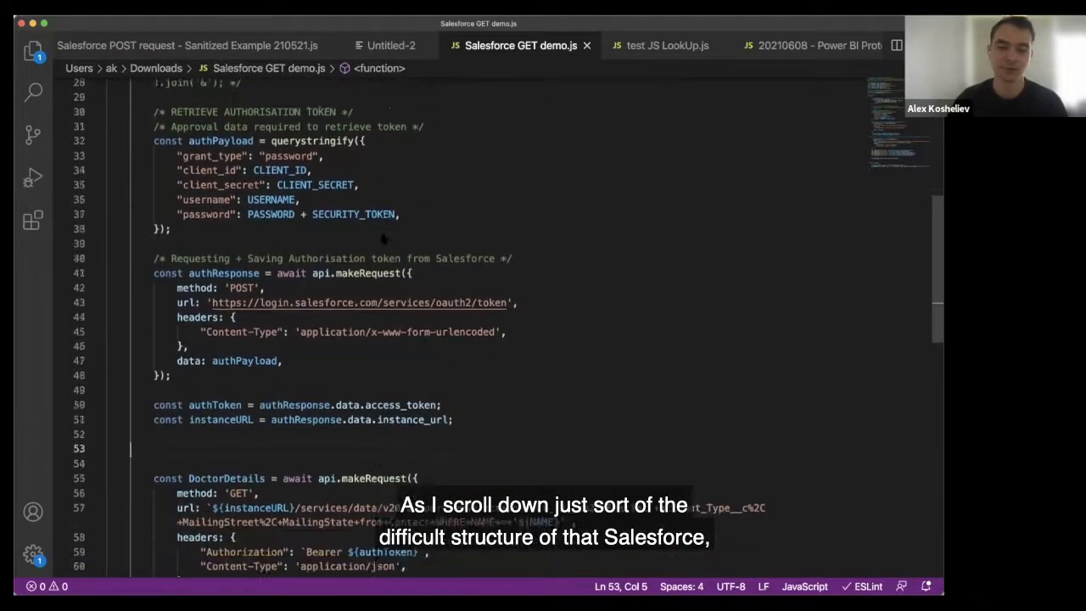
{"action": "scroll", "coordinate": [384, 239], "scroll_direction": "down", "scroll_amount": 6}
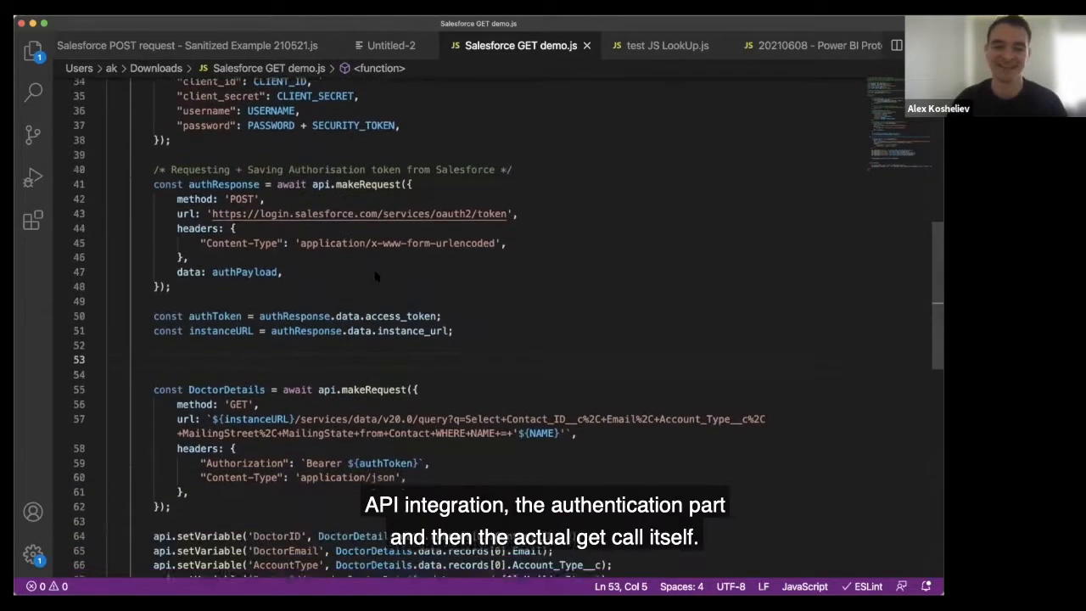
{"action": "scroll", "coordinate": [250, 280], "scroll_direction": "down", "scroll_amount": 7}
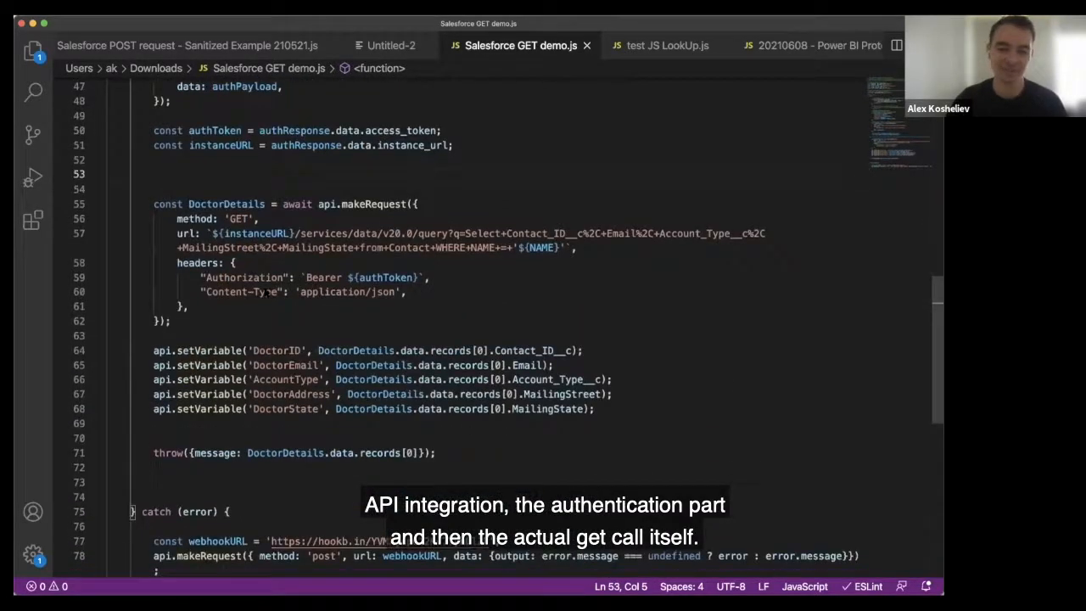
Step: Scroll through Salesforce GET demo.js to review the authToken/instanceURL code and the DoctorDetails GET query
{"action": "scroll", "coordinate": [355, 272], "scroll_direction": "down", "scroll_amount": 2}
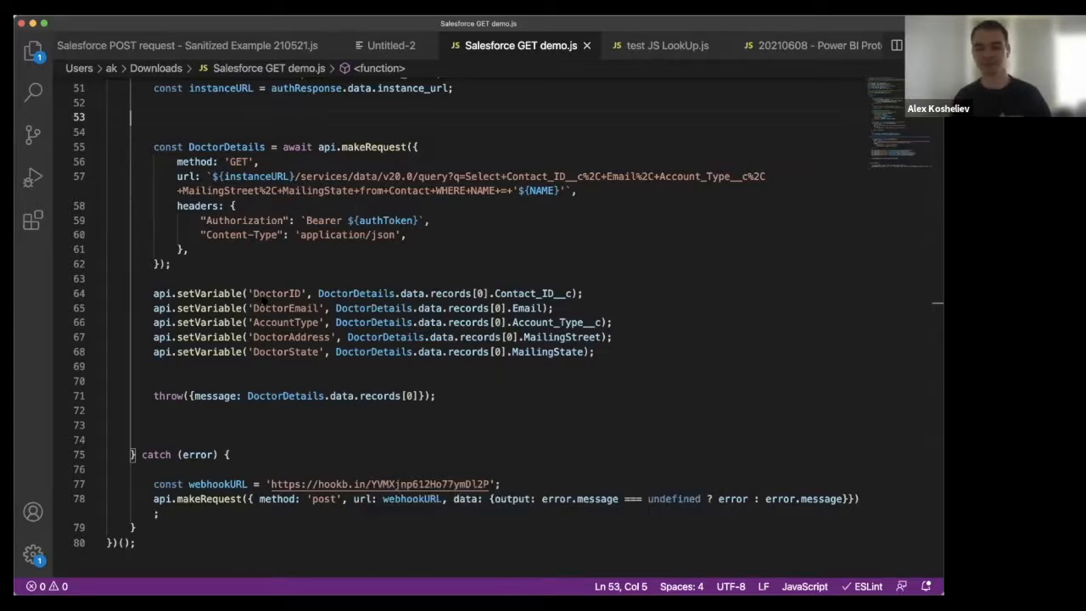
{"action": "scroll", "coordinate": [264, 298], "scroll_direction": "up", "scroll_amount": 1}
{"action": "scroll", "coordinate": [264, 300], "scroll_direction": "up", "scroll_amount": 5}
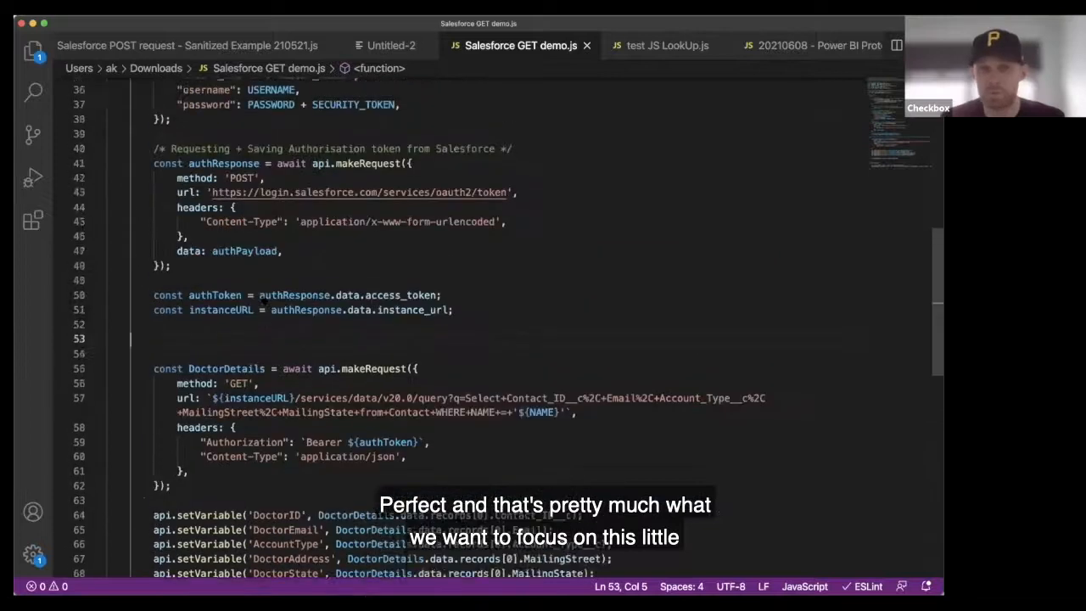
{"action": "scroll", "coordinate": [264, 298], "scroll_direction": "down", "scroll_amount": 1}
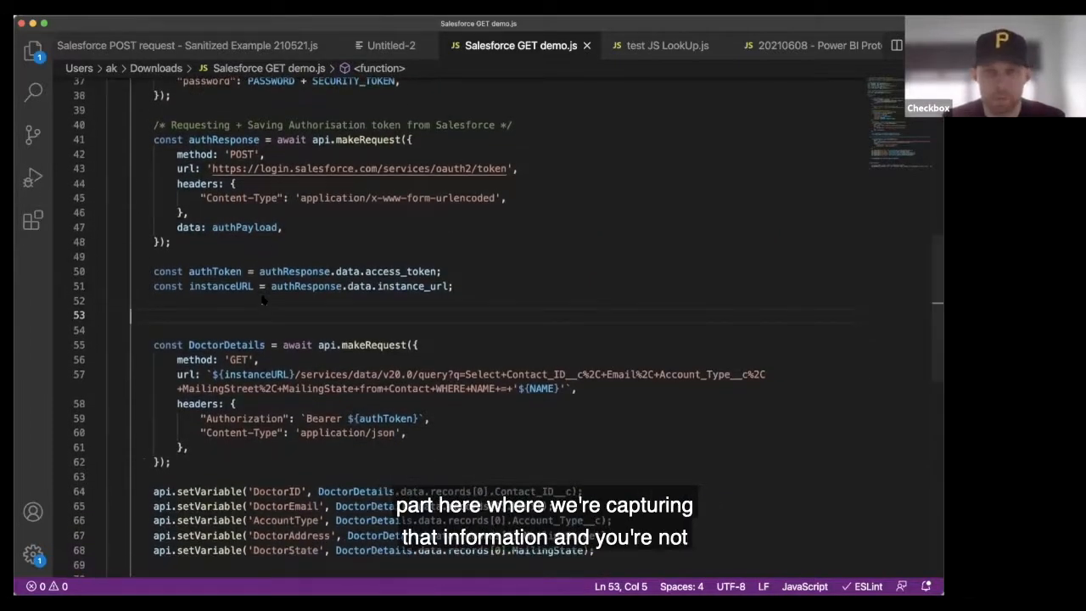